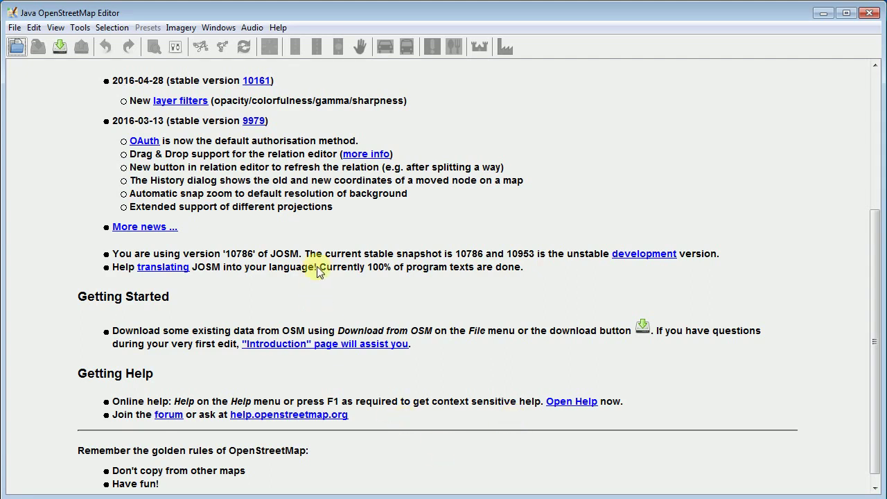
Open Edit > Preferences and go to the Connection Settings page for the OSM server.
scroll(342, 273, "up", 5)
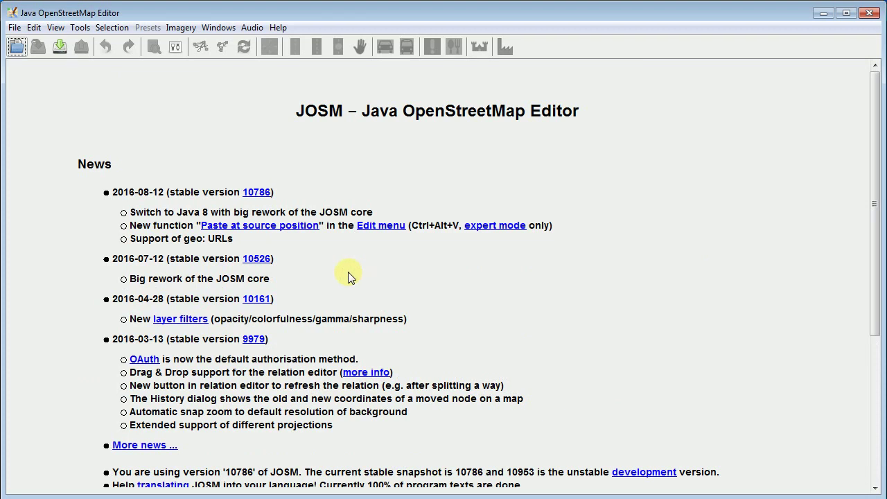
left_click(34, 28)
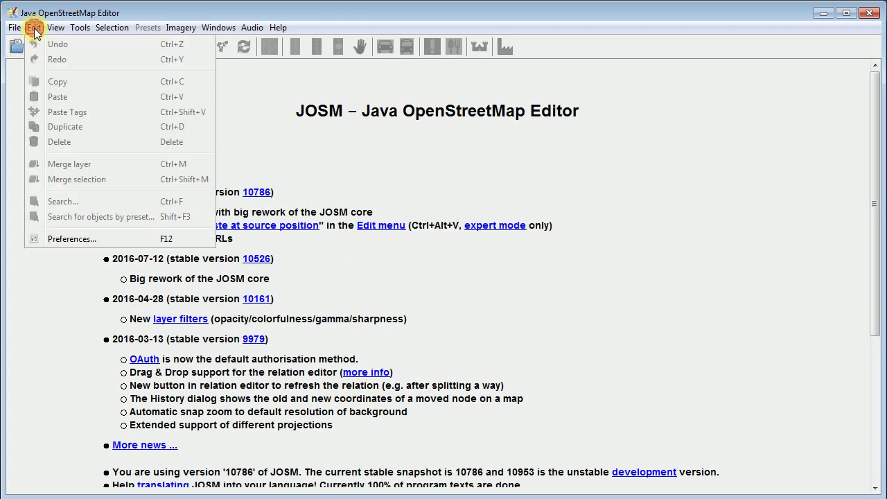
left_click(55, 238)
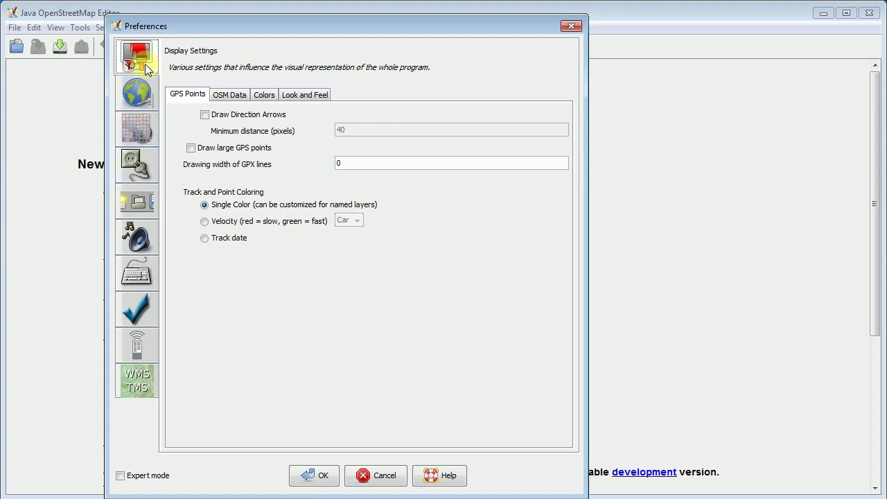
left_click(136, 110)
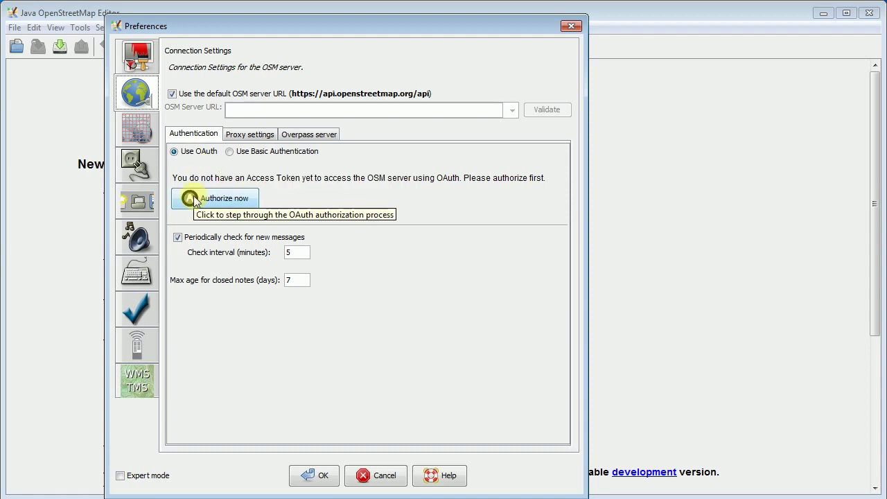
Start OAuth authorization and request an access token with the OSM account username and password.
left_click(215, 199)
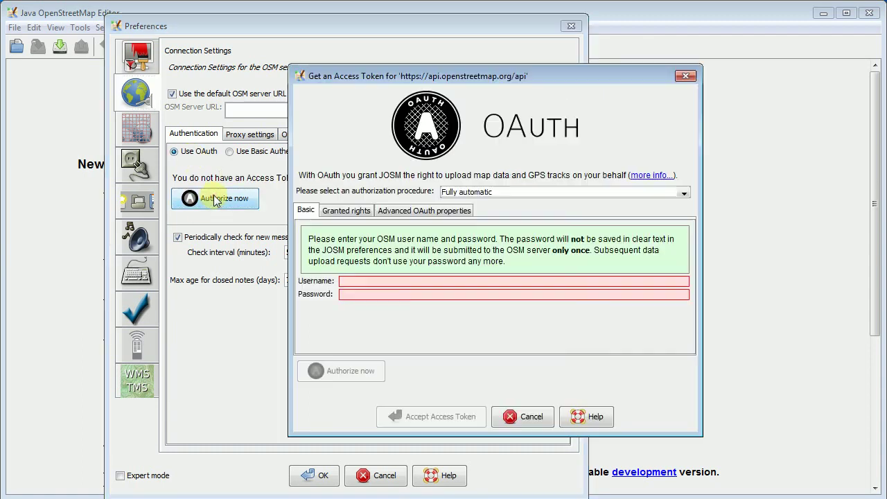
left_click(397, 282)
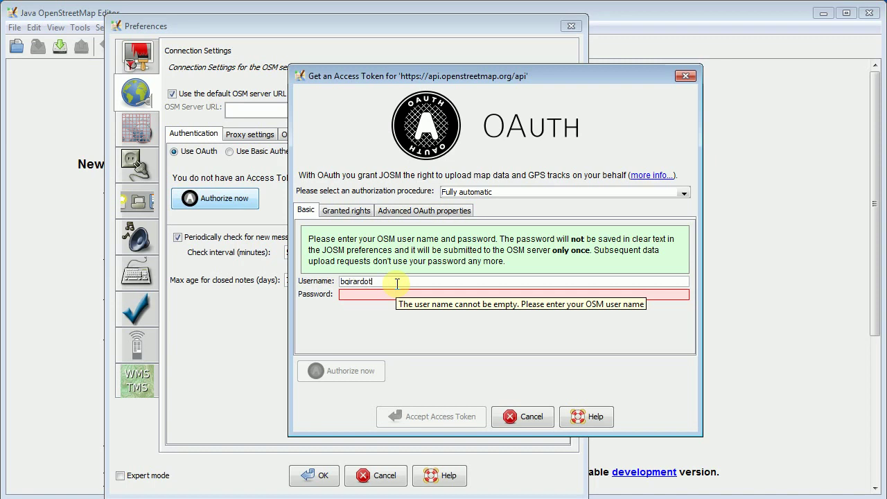
key("Tab")
type("b*********")
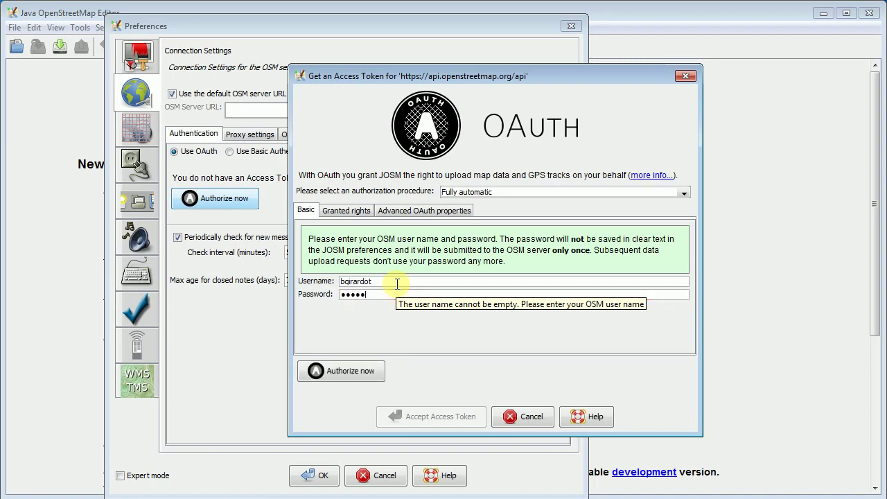
left_click(340, 372)
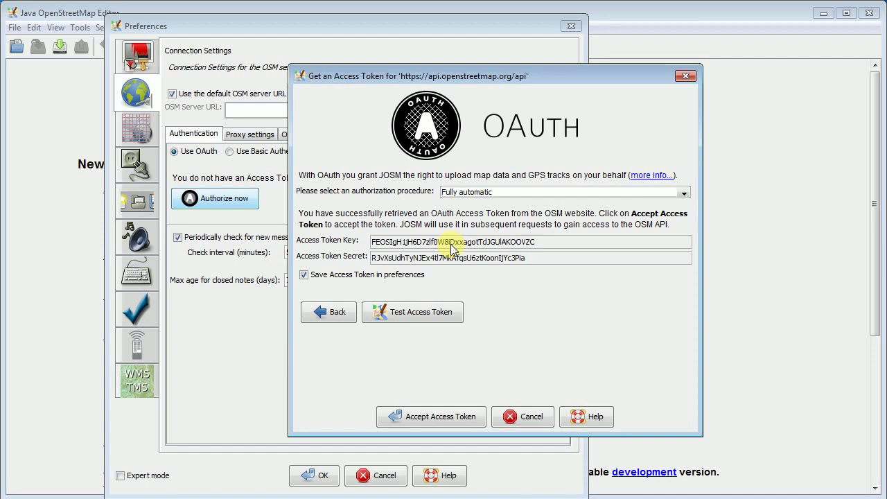
Test the new access token, then accept and store it.
left_click(405, 314)
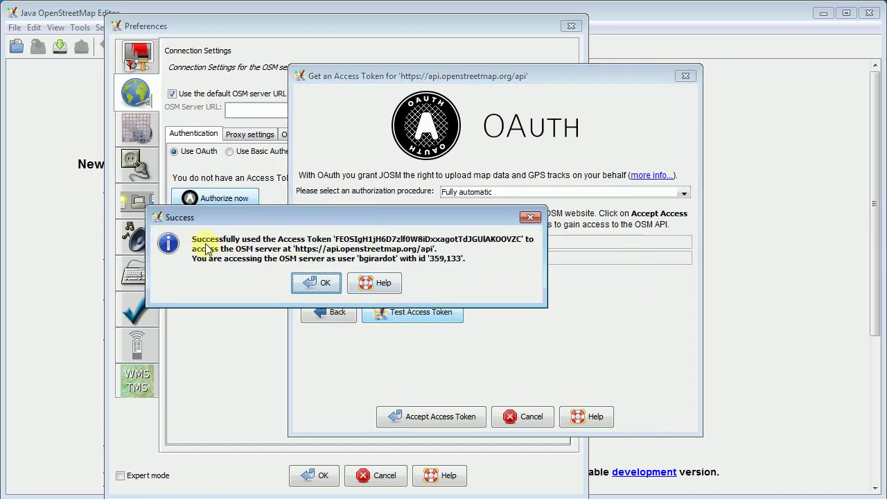
left_click(324, 283)
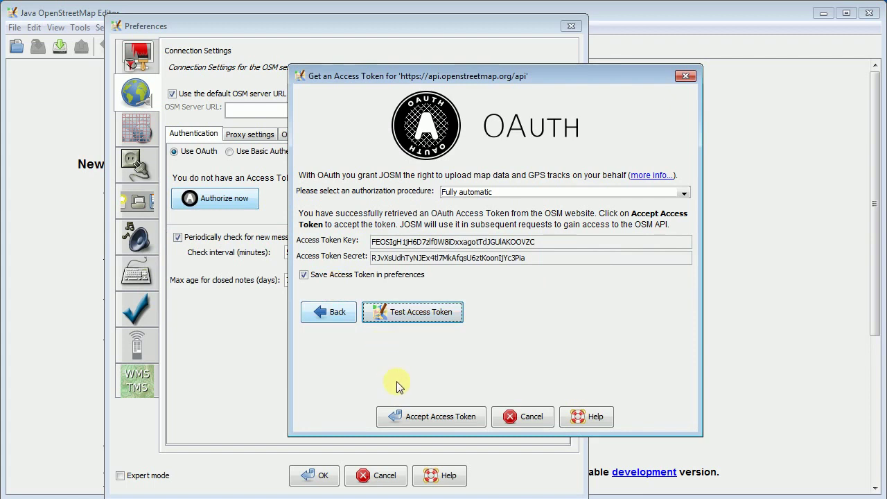
left_click(424, 420)
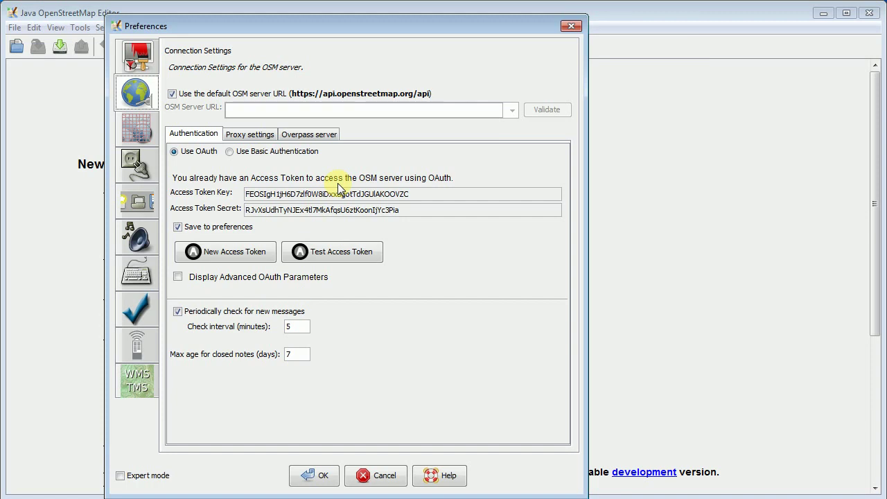
Download the available plugin list on the Plugins page and filter it by 'buildings'.
left_click(138, 128)
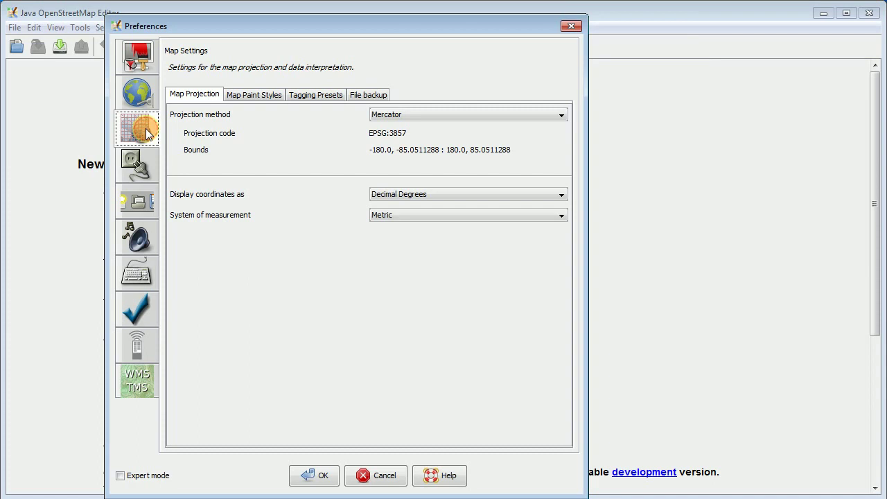
left_click(139, 173)
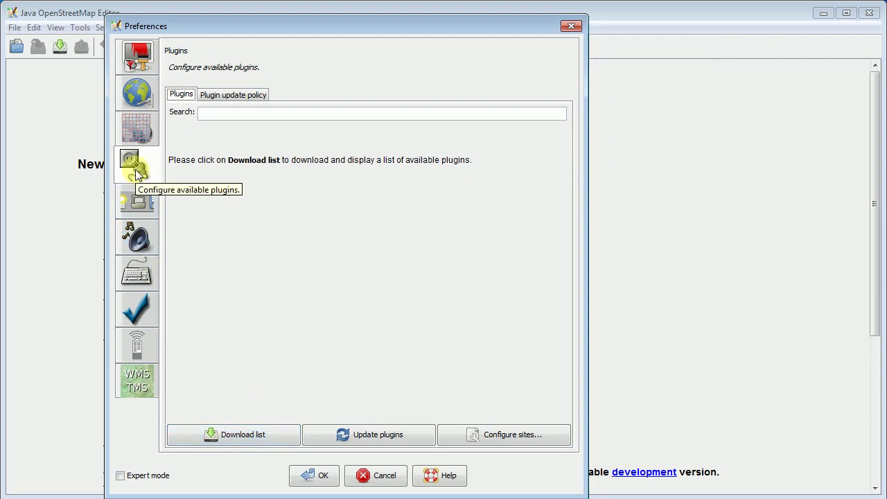
left_click(246, 440)
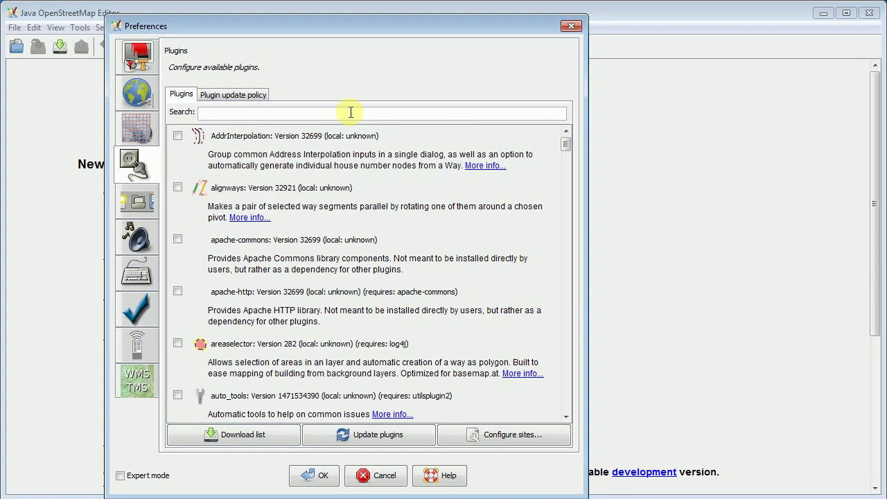
type("buildings")
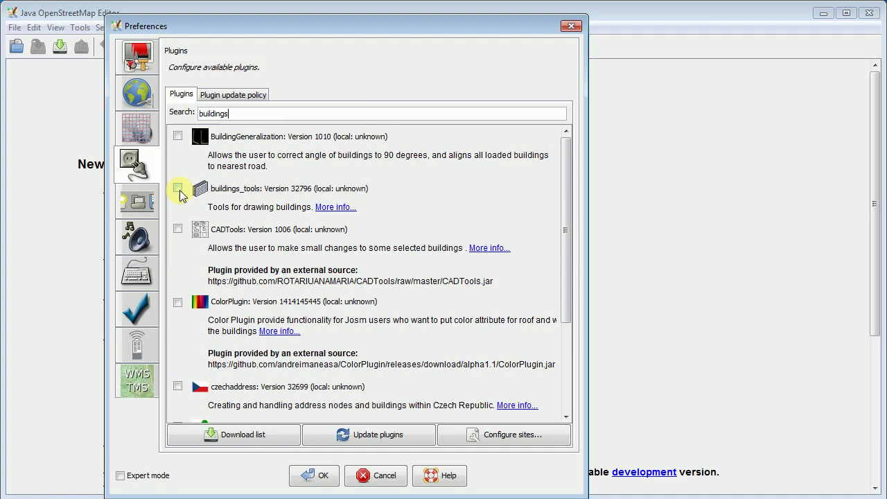
Tick buildings_tools and update plugins to install local version 32796.
left_click(178, 190)
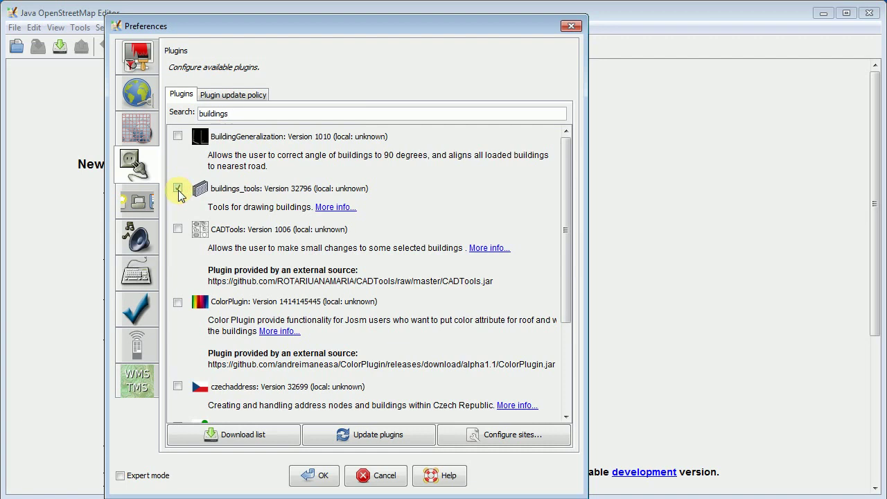
left_click(375, 437)
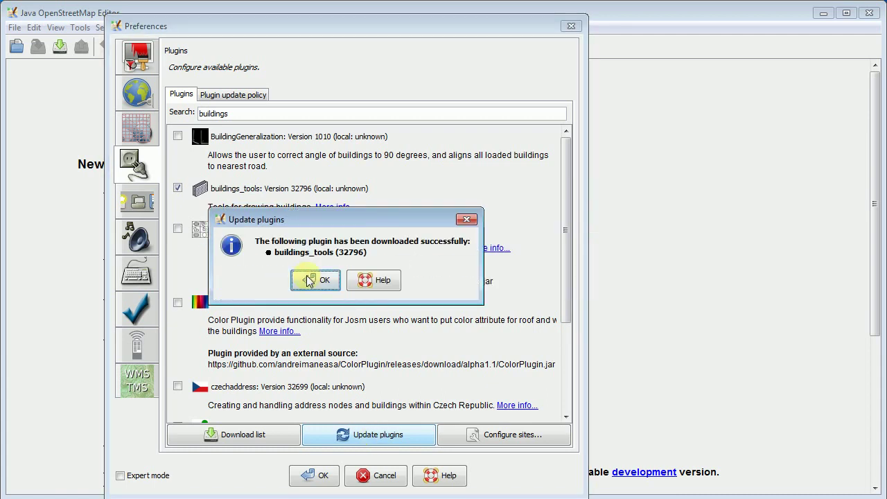
left_click(309, 279)
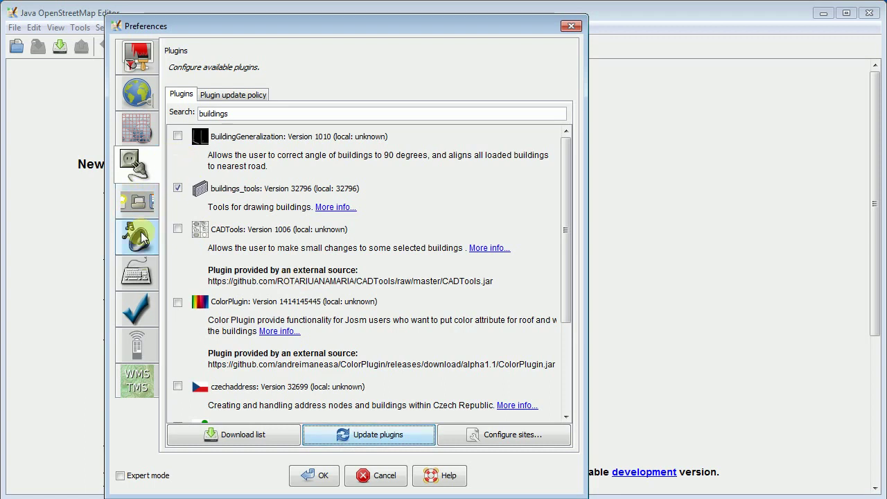
Tick Enable remote control on the Remote Control preferences page.
left_click(134, 351)
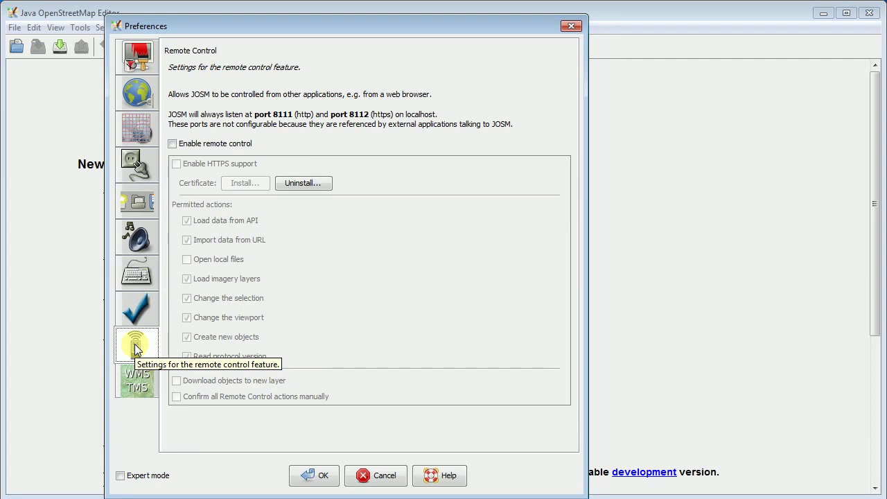
left_click(173, 144)
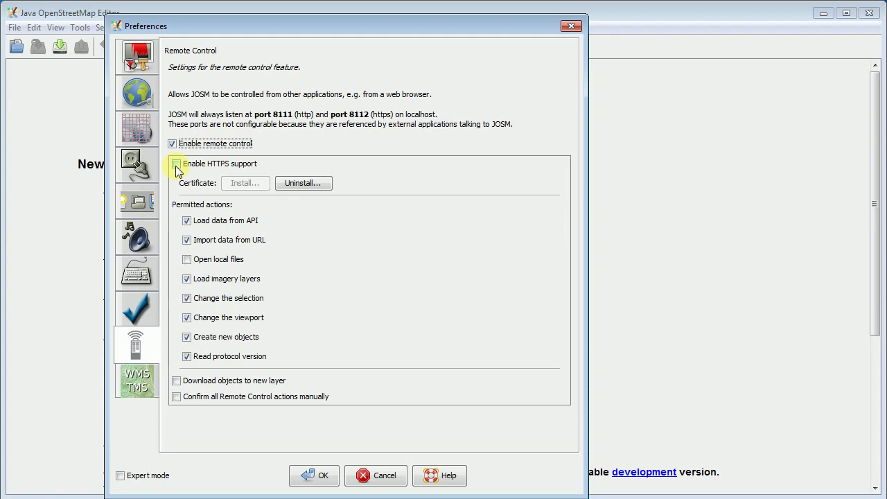
Enable HTTPS support for remote control and install the localhost certificate, approving the security warning.
left_click(176, 165)
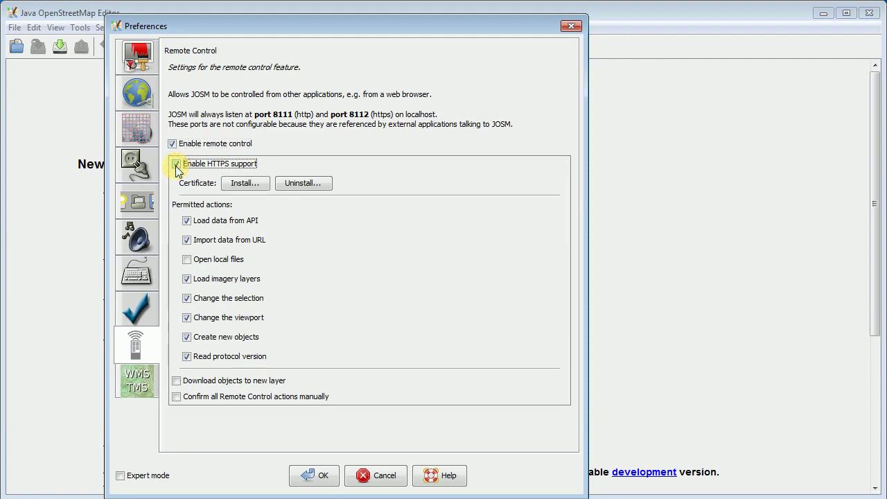
left_click(246, 185)
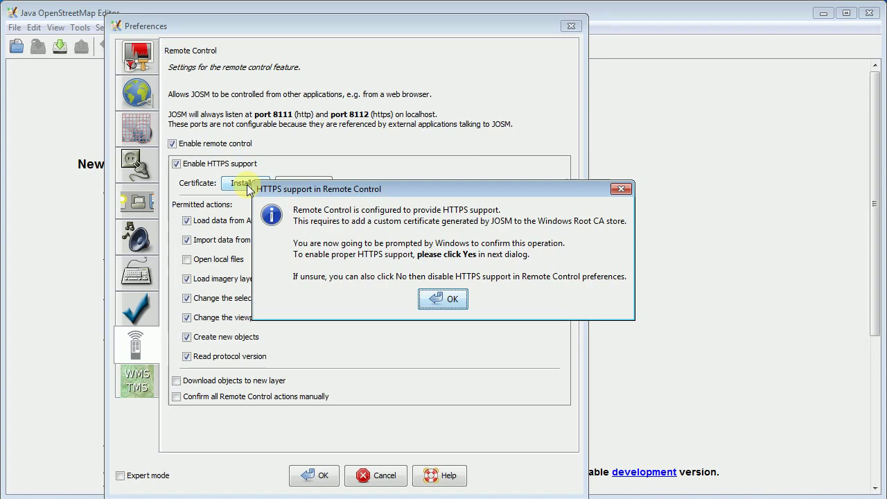
left_click(444, 303)
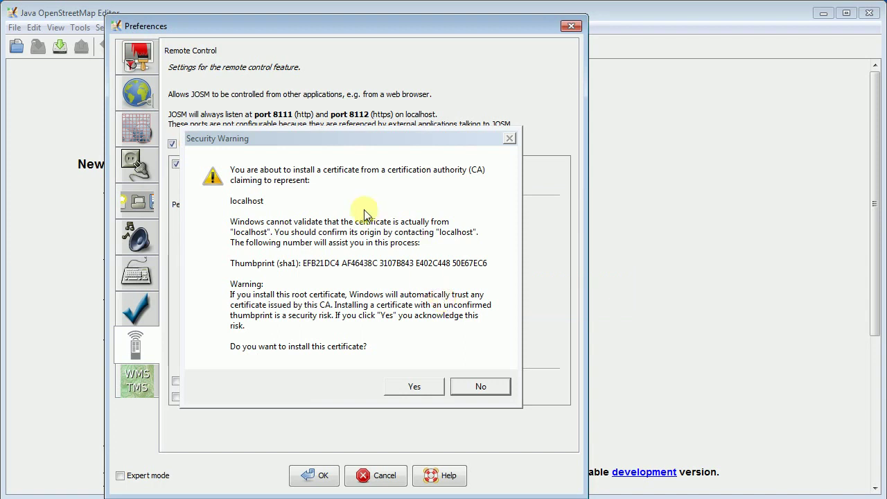
left_click(412, 388)
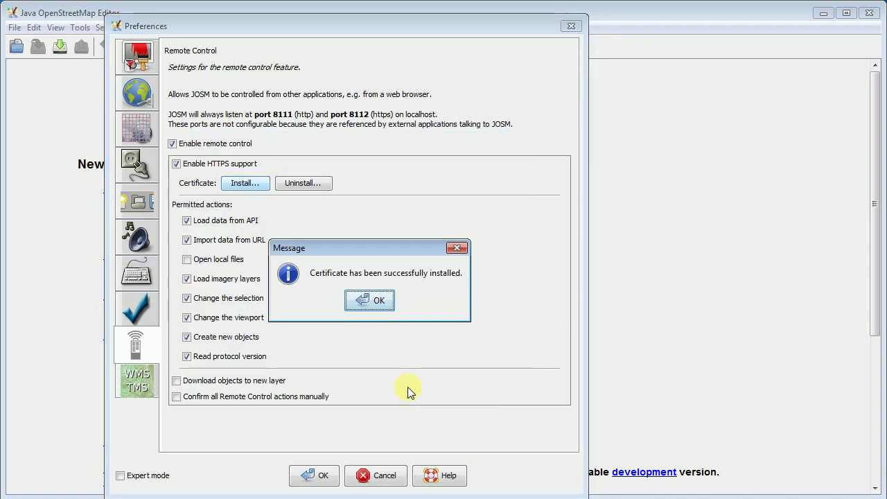
left_click(355, 309)
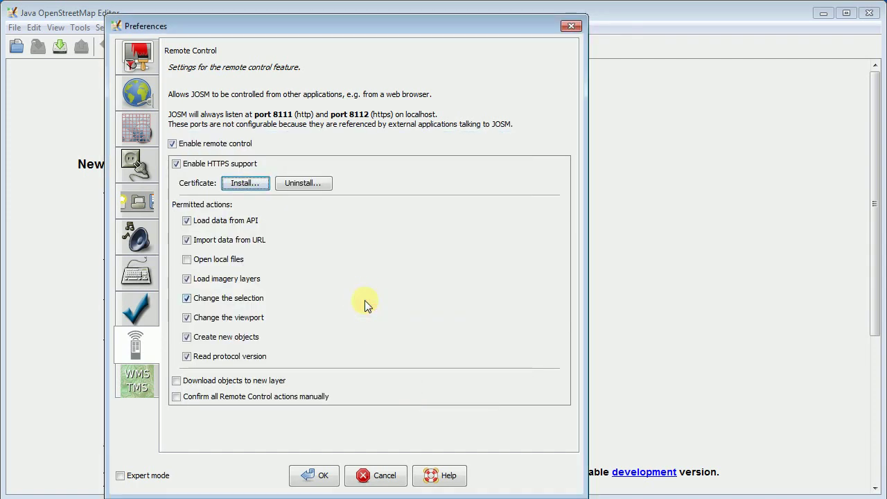
Turn on Expert mode, save the preferences, and restart JOSM.
left_click(120, 475)
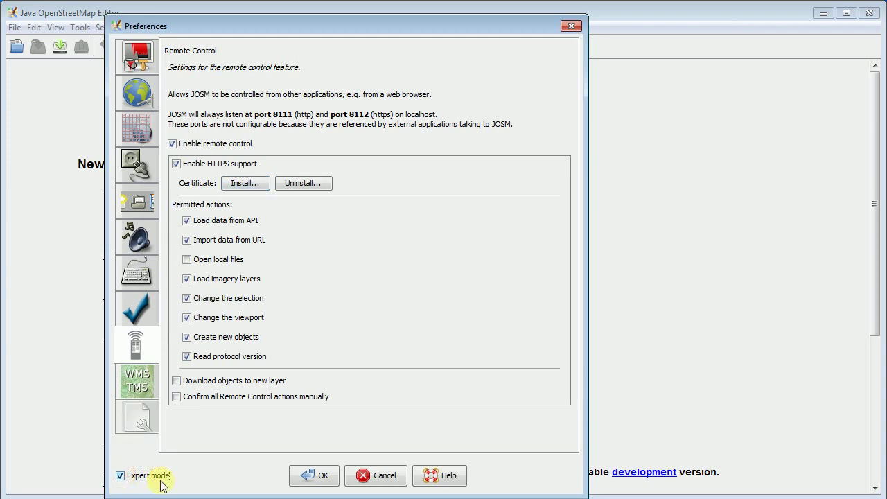
left_click(306, 479)
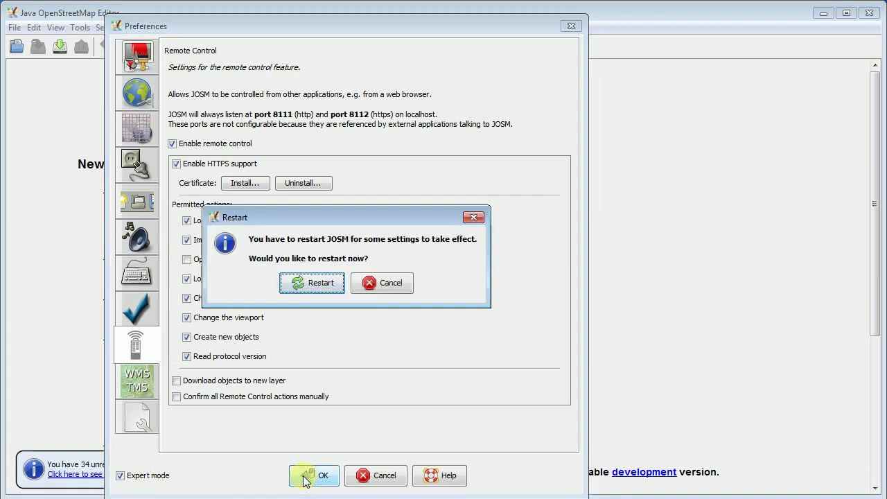
left_click(311, 283)
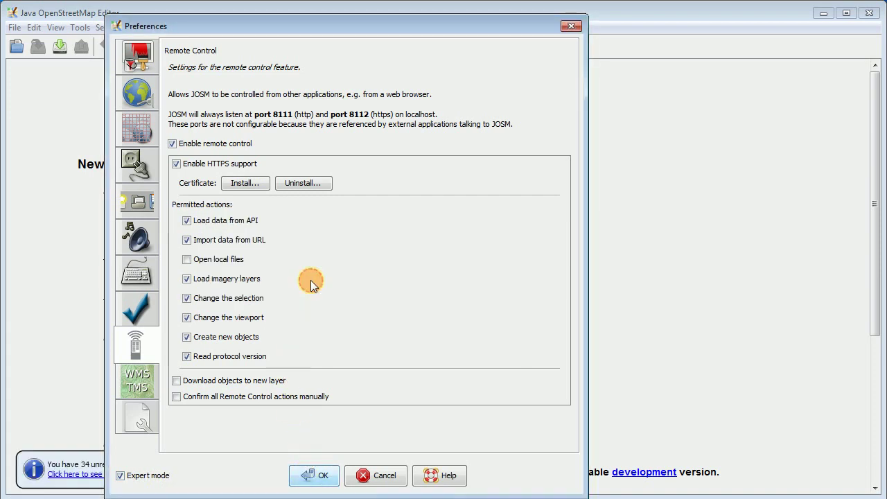